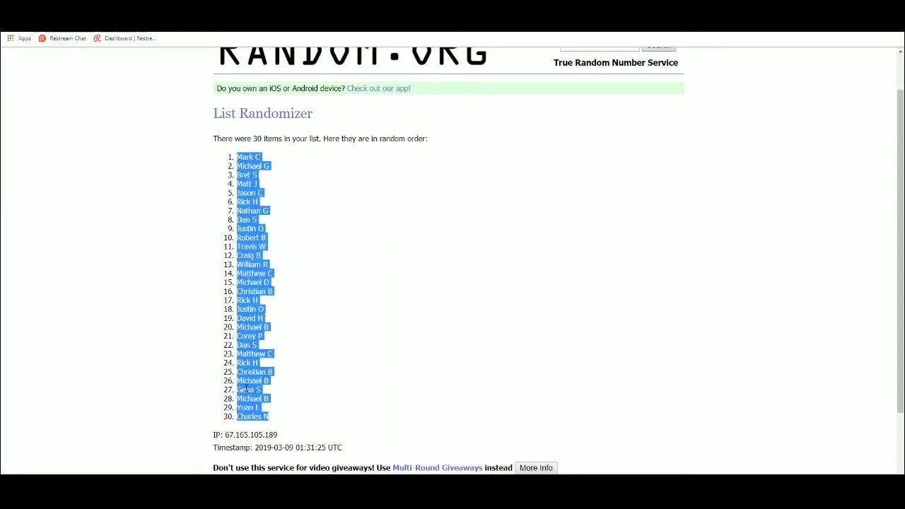
Step: Copy the randomized name list, switch to the Excel workbook, and clear the old names from A1:A30
{"action": "right_click", "coordinate": [245, 389]}
{"action": "left_click", "coordinate": [262, 398]}
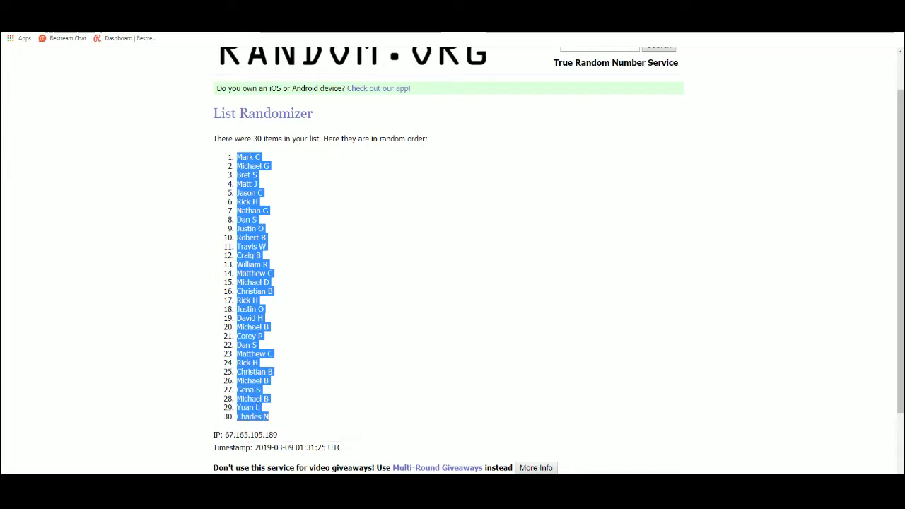
{"action": "key", "text": "alt+Tab"}
{"action": "right_click", "coordinate": [290, 225]}
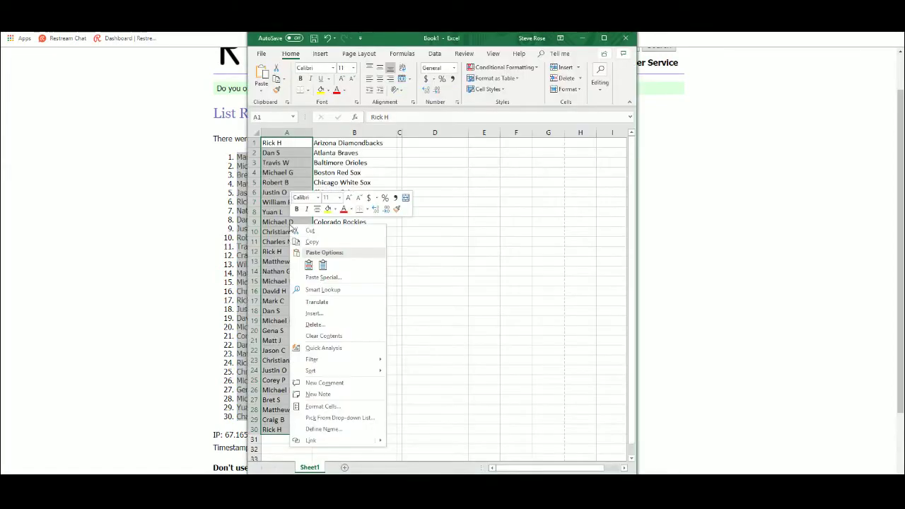
{"action": "left_click", "coordinate": [316, 337]}
Step: Paste the copied names into column A as plain text, starting at cell A1
{"action": "left_click", "coordinate": [284, 143]}
{"action": "right_click", "coordinate": [285, 143]}
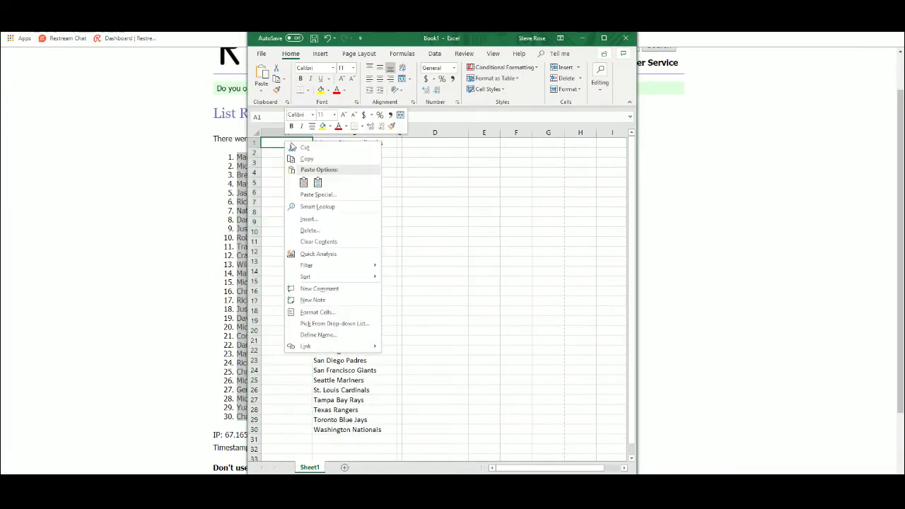
{"action": "left_click", "coordinate": [309, 200]}
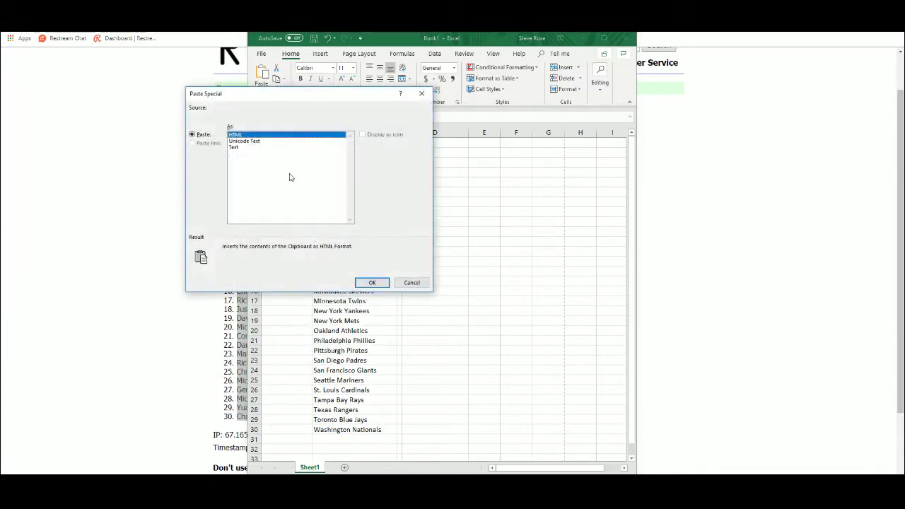
{"action": "left_click", "coordinate": [240, 149]}
{"action": "left_click", "coordinate": [367, 280]}
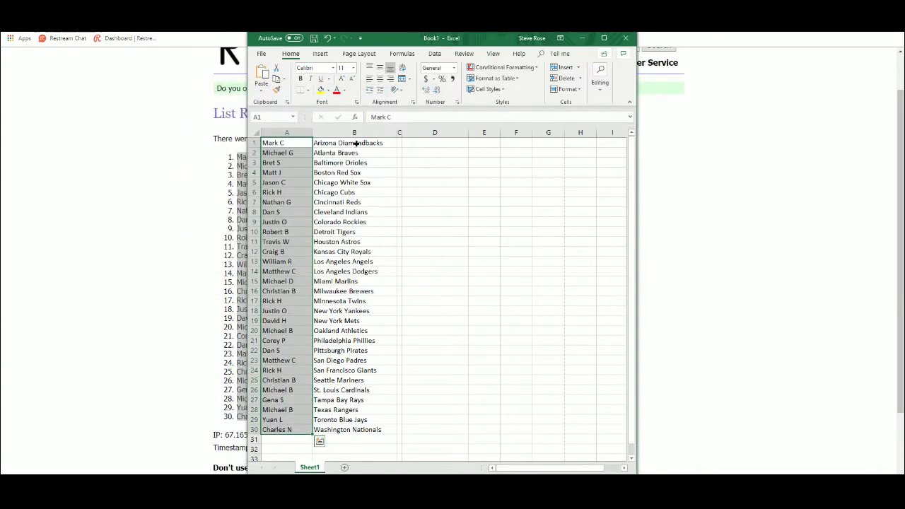
Step: Copy the team list in B1:B30
{"action": "left_click_drag", "start_coordinate": [355, 145], "coordinate": [347, 432]}
{"action": "right_click", "coordinate": [333, 368]}
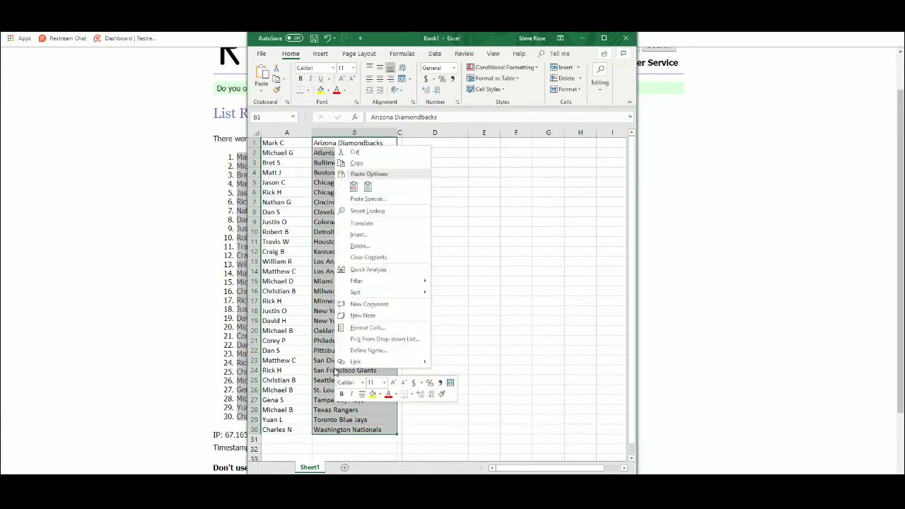
{"action": "left_click", "coordinate": [357, 163]}
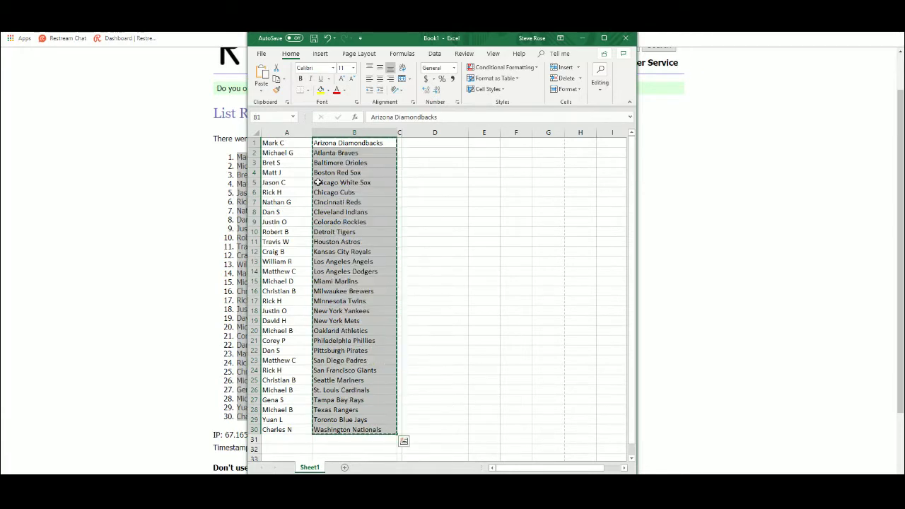
Step: Switch to RANDOM.ORG in the browser, bring up an empty List Randomizer form, and paste the teams as list items
{"action": "left_click", "coordinate": [177, 248]}
{"action": "scroll", "coordinate": [336, 101], "scroll_direction": "up", "scroll_amount": 1}
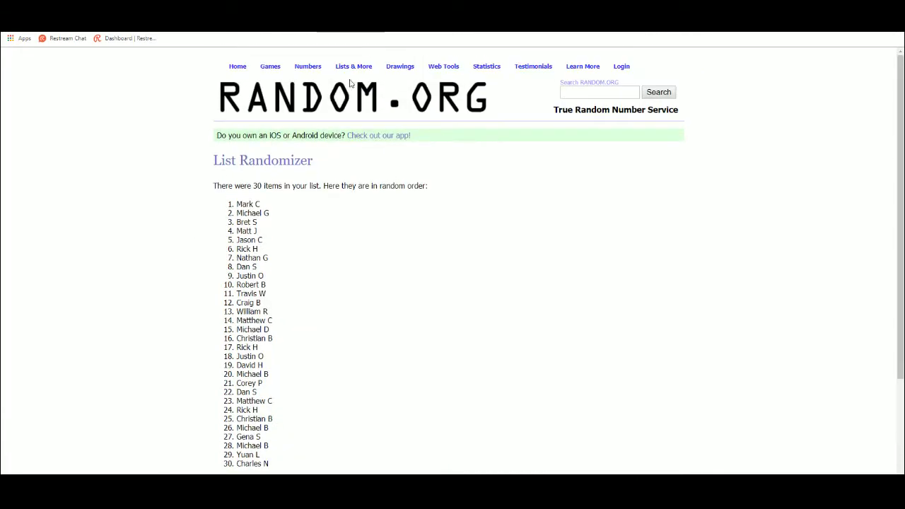
{"action": "left_click", "coordinate": [361, 79]}
{"action": "left_click", "coordinate": [240, 293]}
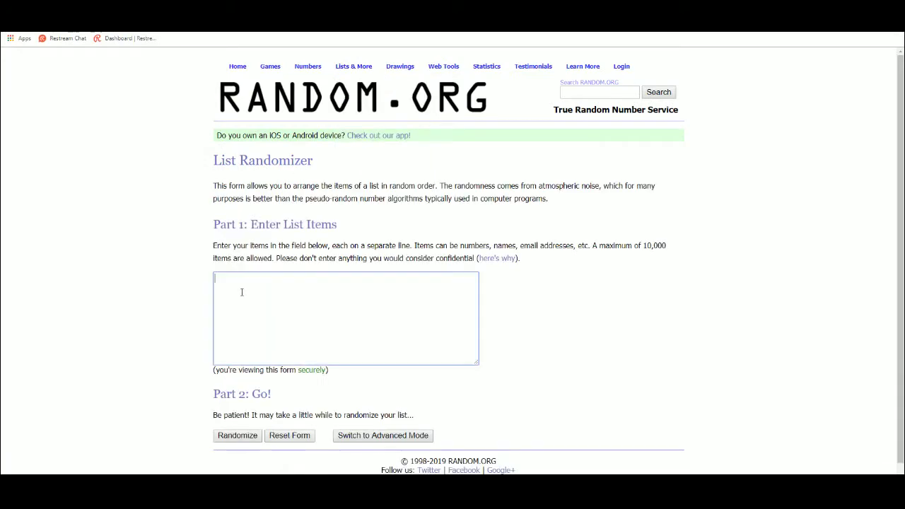
{"action": "key", "text": "ctrl+v"}
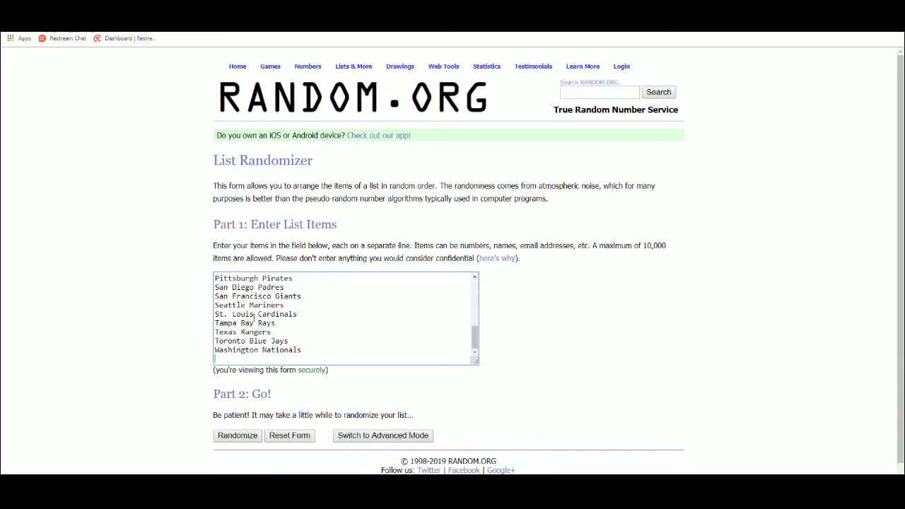
Step: Randomize the team list five times in a row
{"action": "left_click", "coordinate": [248, 437]}
{"action": "scroll", "coordinate": [228, 443], "scroll_direction": "down", "scroll_amount": 2}
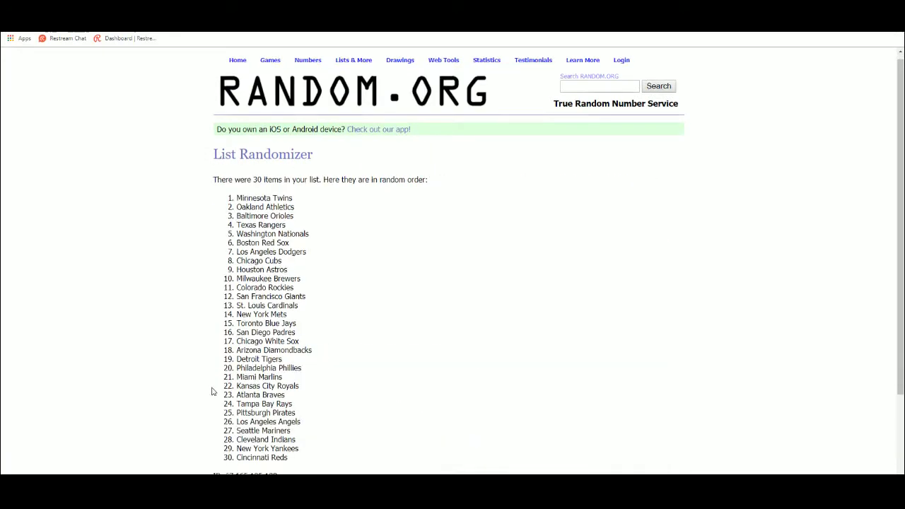
{"action": "left_click", "coordinate": [228, 442]}
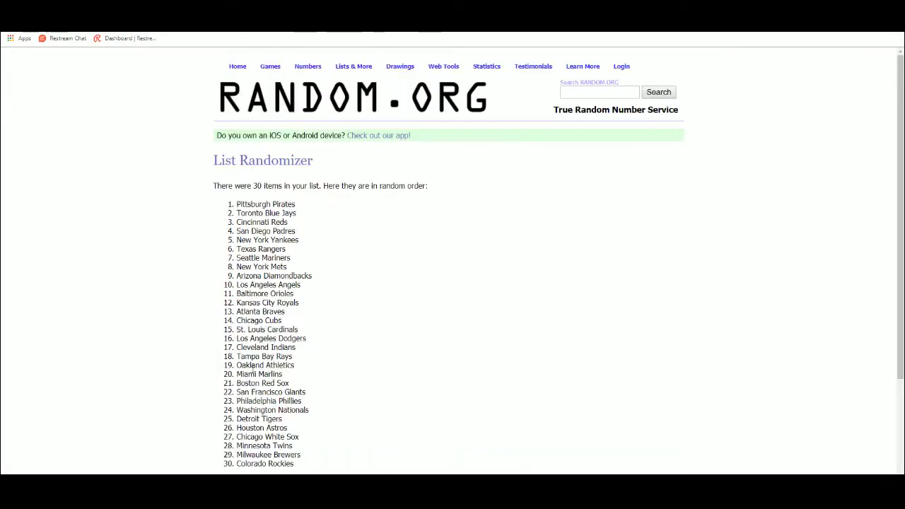
{"action": "scroll", "coordinate": [251, 415], "scroll_direction": "down", "scroll_amount": 3}
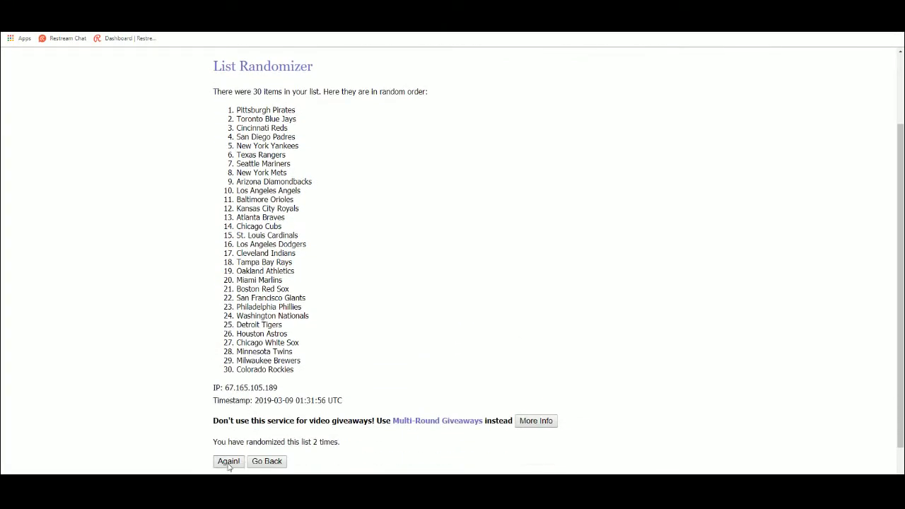
{"action": "left_click", "coordinate": [227, 464]}
{"action": "scroll", "coordinate": [217, 384], "scroll_direction": "down", "scroll_amount": 3}
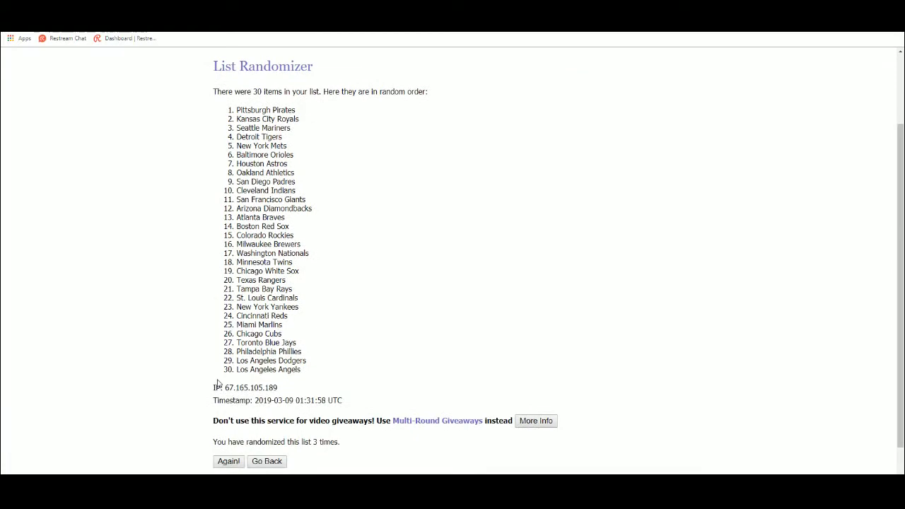
{"action": "scroll", "coordinate": [218, 384], "scroll_direction": "down", "scroll_amount": 2}
{"action": "left_click", "coordinate": [227, 418]}
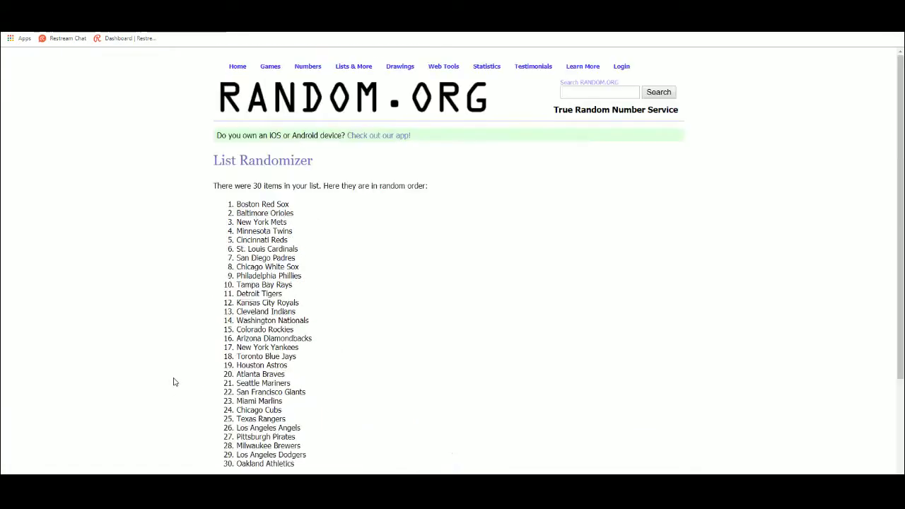
{"action": "scroll", "coordinate": [174, 381], "scroll_direction": "down", "scroll_amount": 2}
{"action": "scroll", "coordinate": [174, 381], "scroll_direction": "down", "scroll_amount": 1}
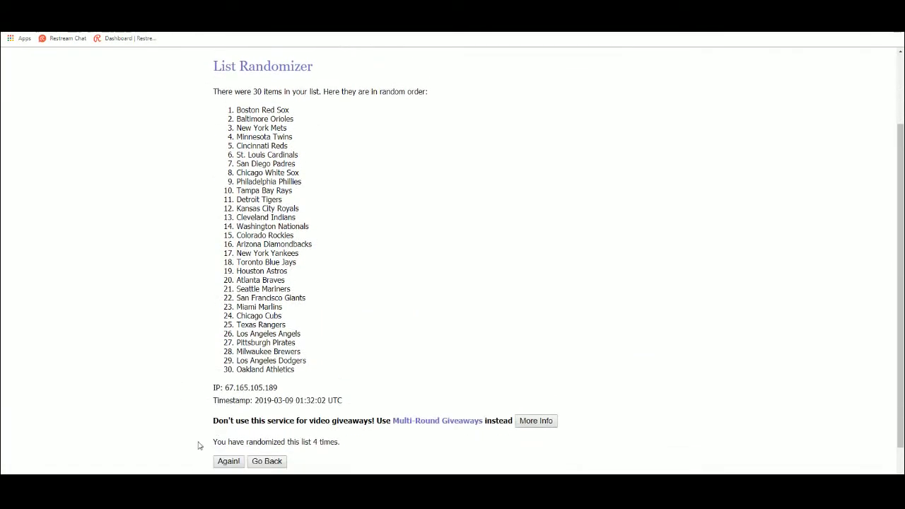
{"action": "left_click", "coordinate": [225, 462]}
{"action": "scroll", "coordinate": [145, 401], "scroll_direction": "down", "scroll_amount": 2}
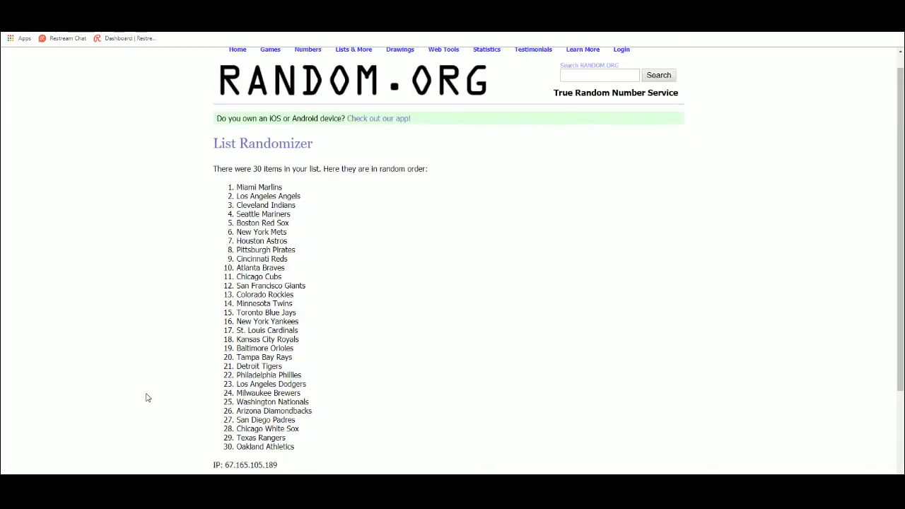
{"action": "scroll", "coordinate": [181, 317], "scroll_direction": "down", "scroll_amount": 1}
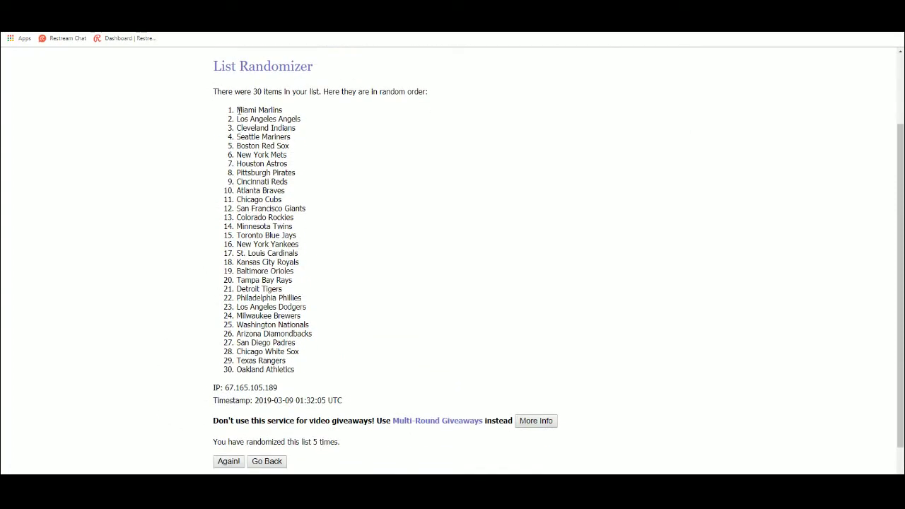
Step: Copy all 30 teams of the randomized list, switch to the Excel workbook, and clear the old teams from B1:B30
{"action": "left_click_drag", "start_coordinate": [236, 112], "coordinate": [305, 369]}
{"action": "right_click", "coordinate": [276, 334]}
{"action": "left_click", "coordinate": [300, 338]}
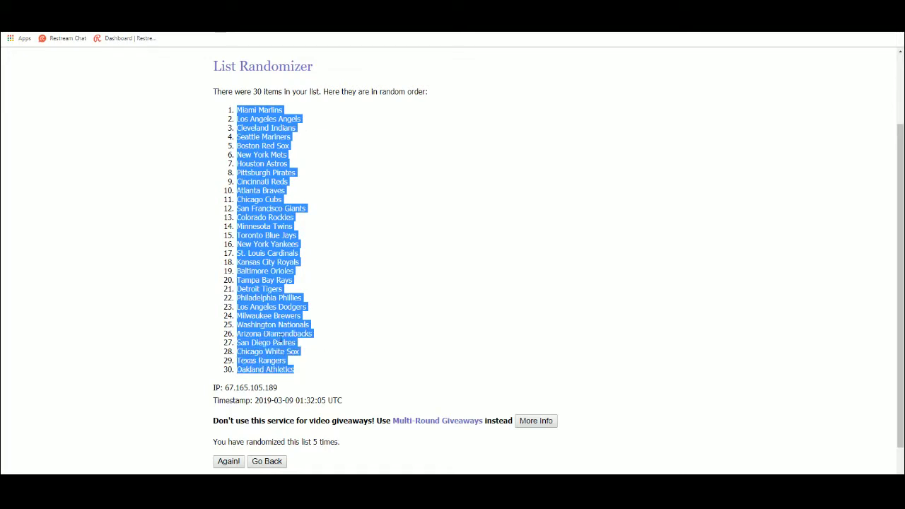
{"action": "key", "text": "alt+Tab"}
{"action": "right_click", "coordinate": [363, 201]}
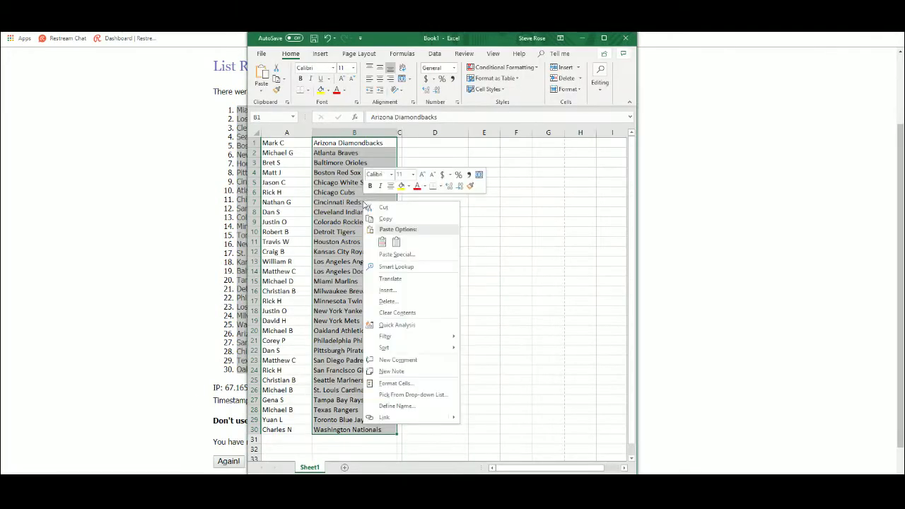
{"action": "left_click", "coordinate": [385, 314]}
Step: Paste the copied teams into column B as plain text, starting at cell B1
{"action": "left_click", "coordinate": [344, 141]}
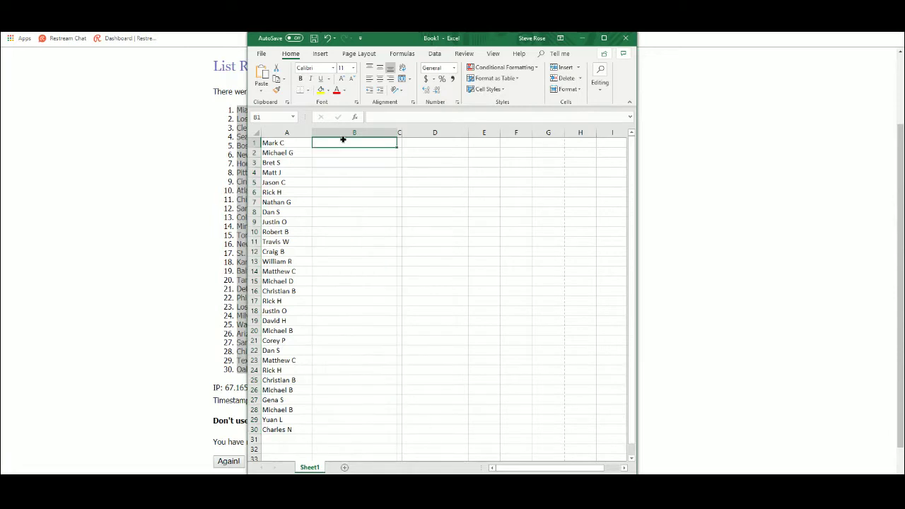
{"action": "right_click", "coordinate": [345, 142]}
{"action": "left_click", "coordinate": [367, 194]}
{"action": "left_click", "coordinate": [300, 143]}
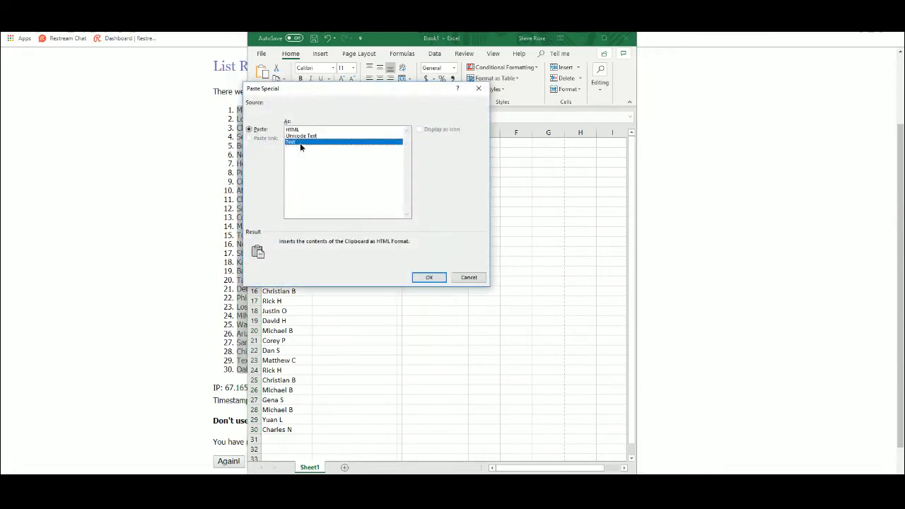
{"action": "left_click", "coordinate": [427, 278]}
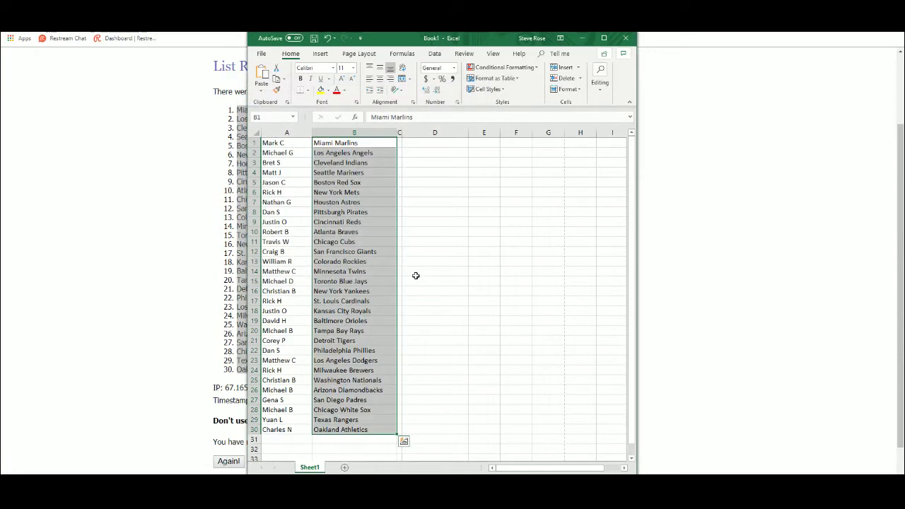
{"action": "left_click", "coordinate": [265, 53]}
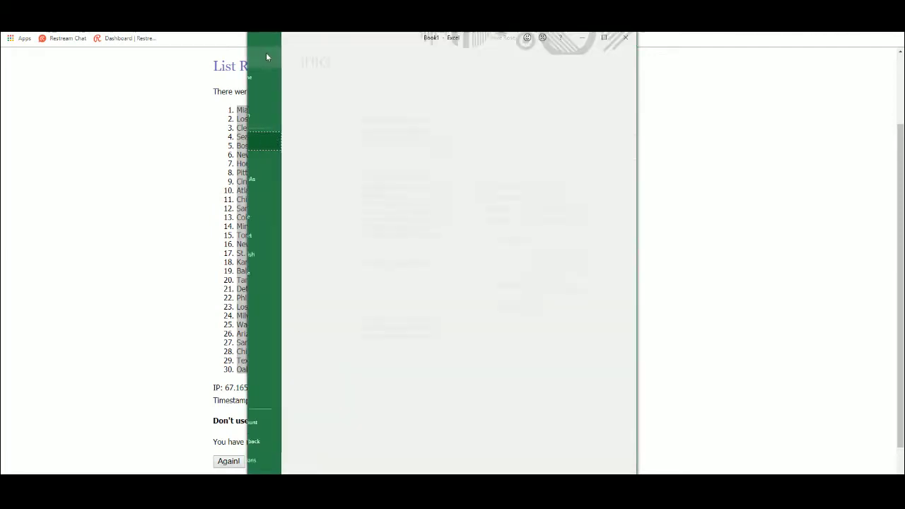
{"action": "left_click", "coordinate": [288, 191]}
{"action": "key", "text": "Escape"}
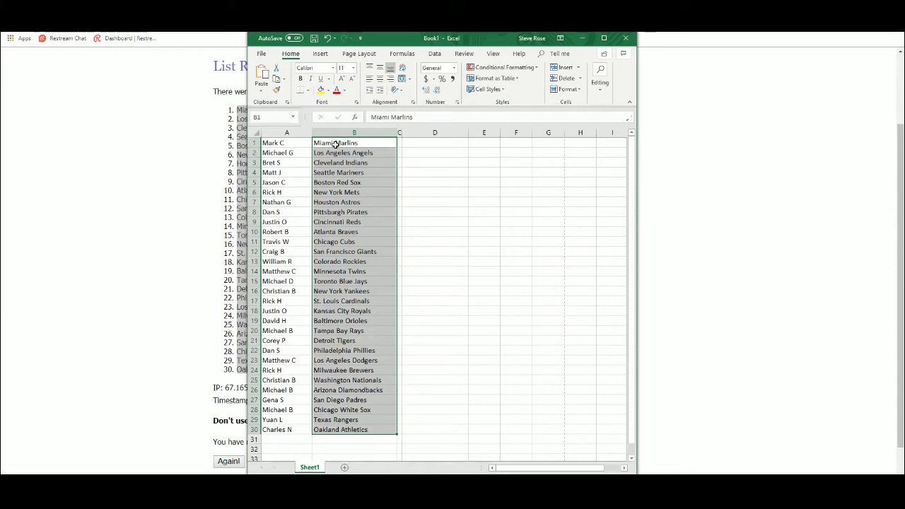
Step: Enlarge the sheet and go through the name and team pairings row by row, from row 1 to row 8
{"action": "left_click", "coordinate": [336, 144]}
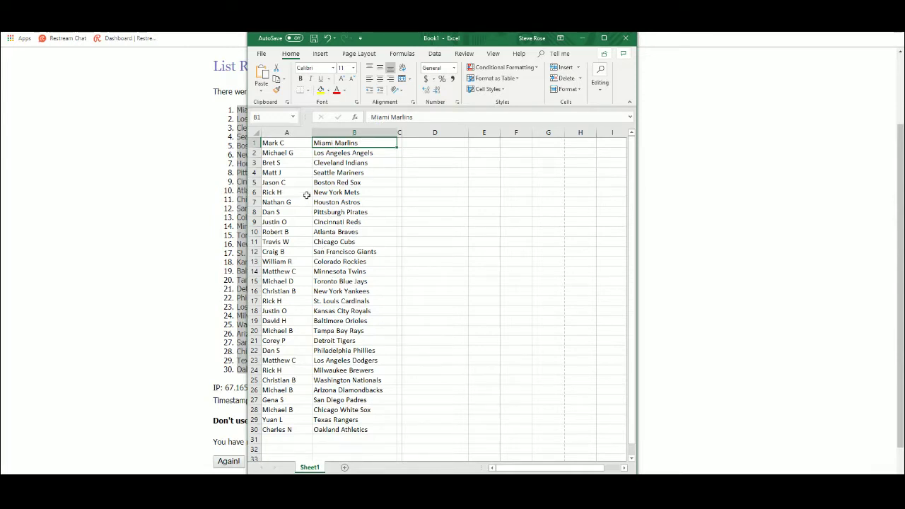
{"action": "left_click", "coordinate": [289, 144]}
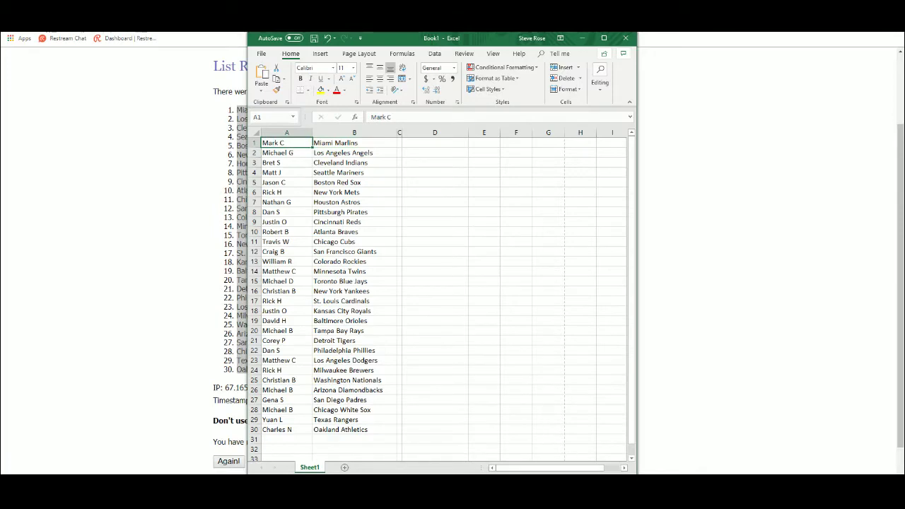
{"action": "scroll", "coordinate": [581, 472], "scroll_direction": "up", "scroll_amount": 4}
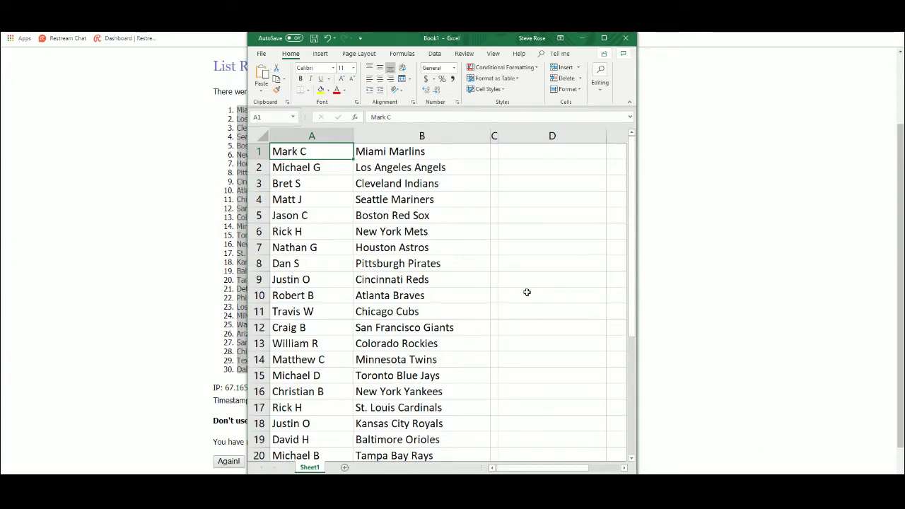
{"action": "scroll", "coordinate": [457, 202], "scroll_direction": "up", "scroll_amount": 3, "text": "ctrl"}
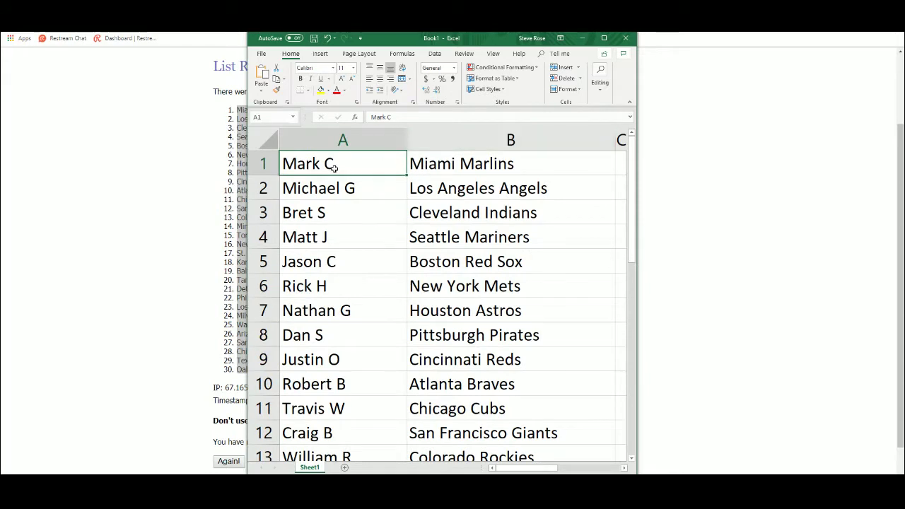
{"action": "left_click", "coordinate": [415, 171]}
{"action": "left_click", "coordinate": [384, 162]}
{"action": "left_click", "coordinate": [376, 187]}
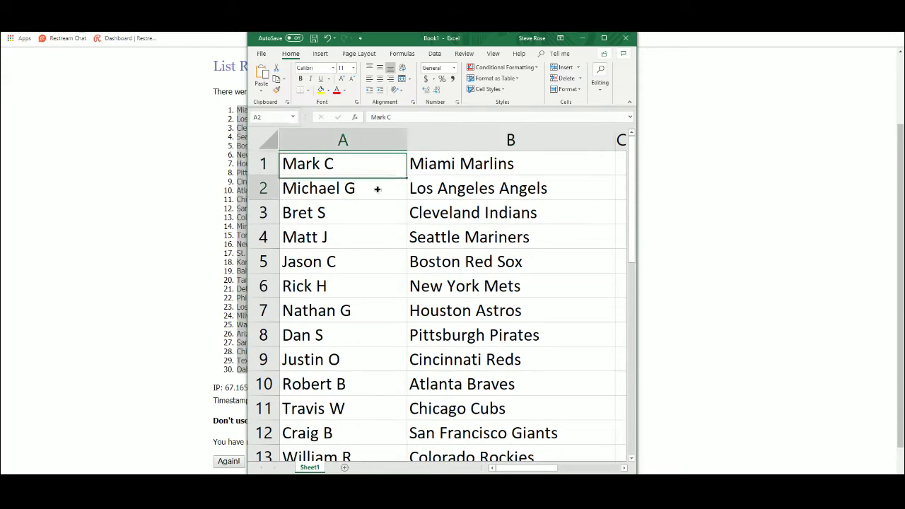
{"action": "left_click", "coordinate": [372, 211]}
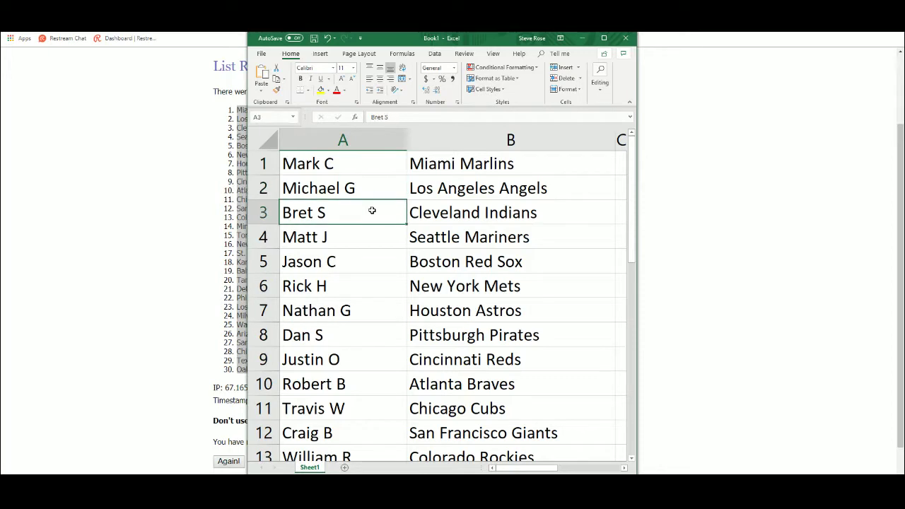
{"action": "left_click", "coordinate": [370, 238]}
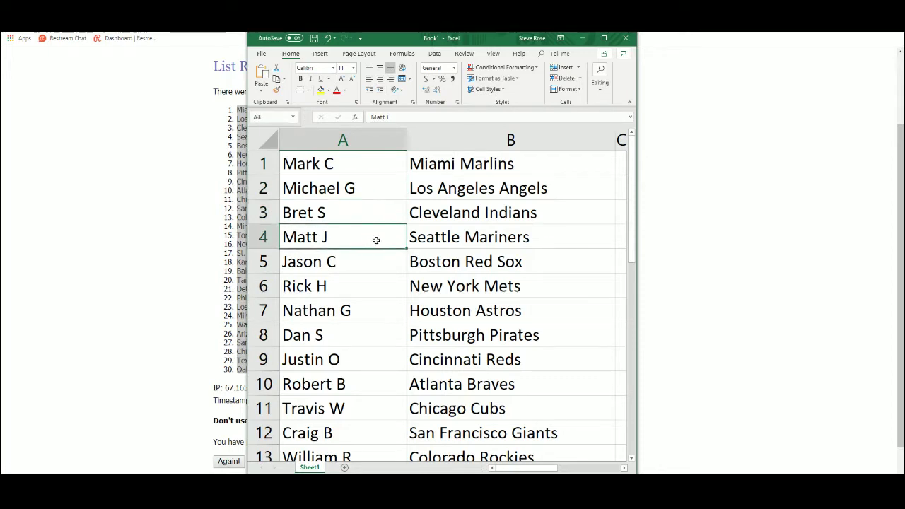
{"action": "left_click", "coordinate": [365, 263]}
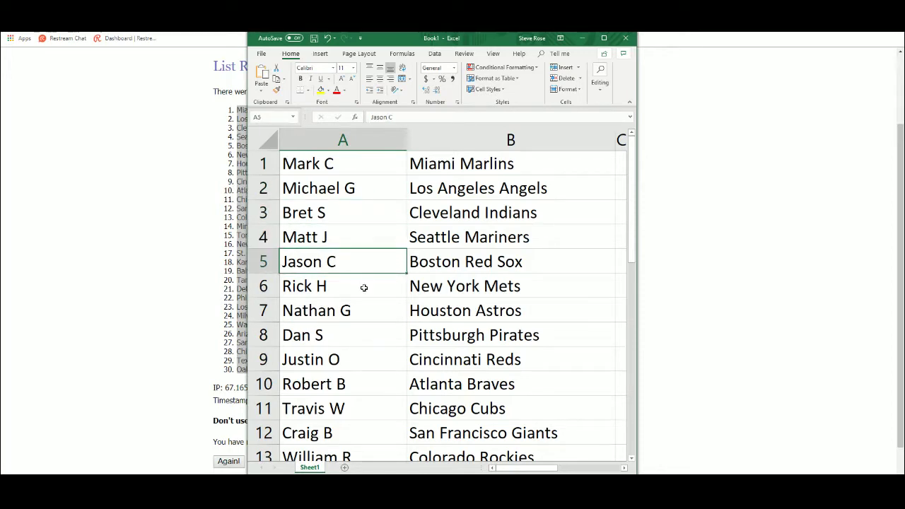
{"action": "left_click", "coordinate": [365, 288]}
{"action": "left_click", "coordinate": [365, 310]}
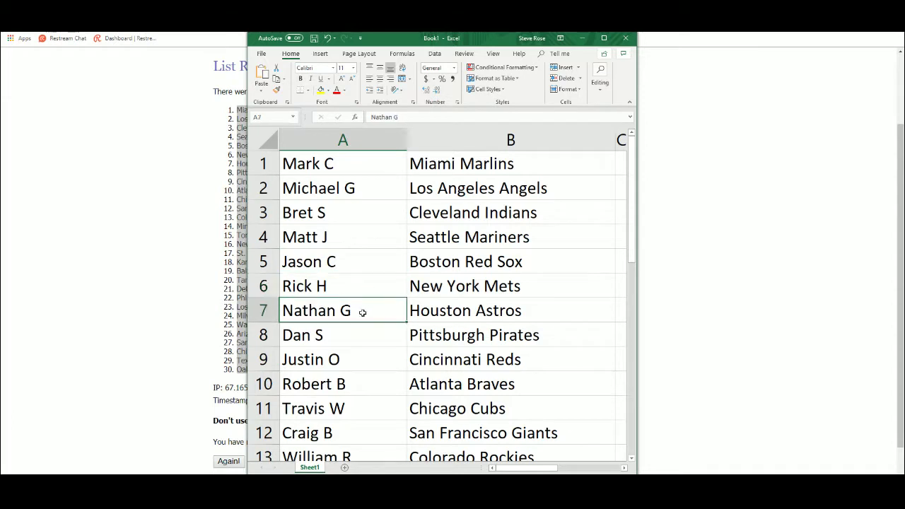
{"action": "left_click", "coordinate": [360, 338]}
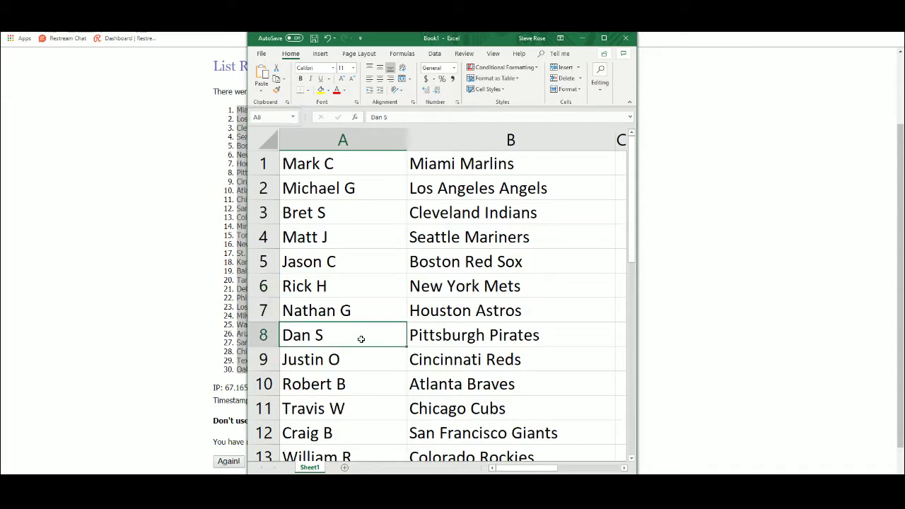
Step: Continue through the name and team pairings one row at a time, from row 9 to row 12
{"action": "left_click", "coordinate": [364, 359]}
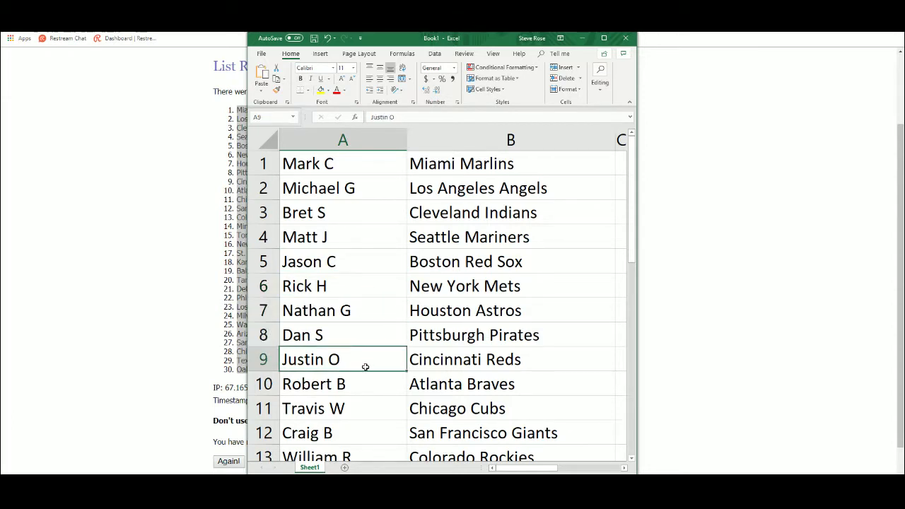
{"action": "left_click", "coordinate": [360, 384]}
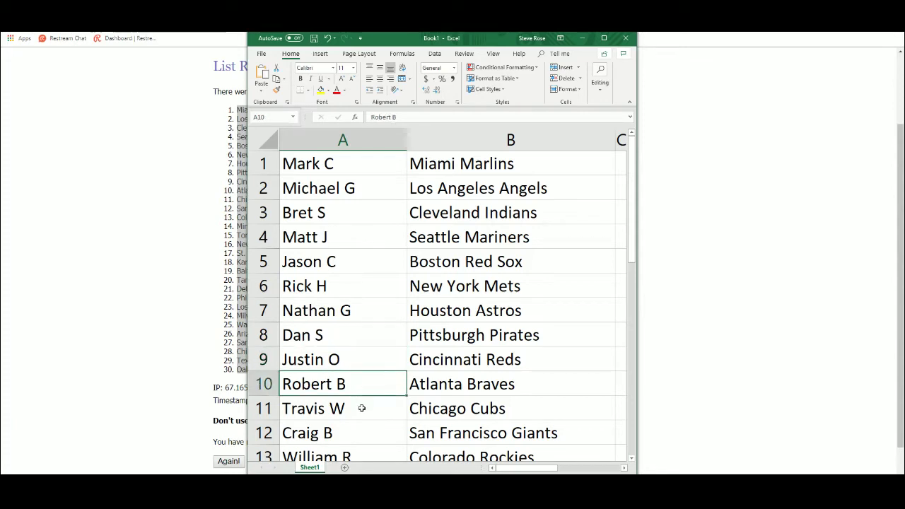
{"action": "left_click", "coordinate": [362, 408]}
{"action": "left_click", "coordinate": [364, 432]}
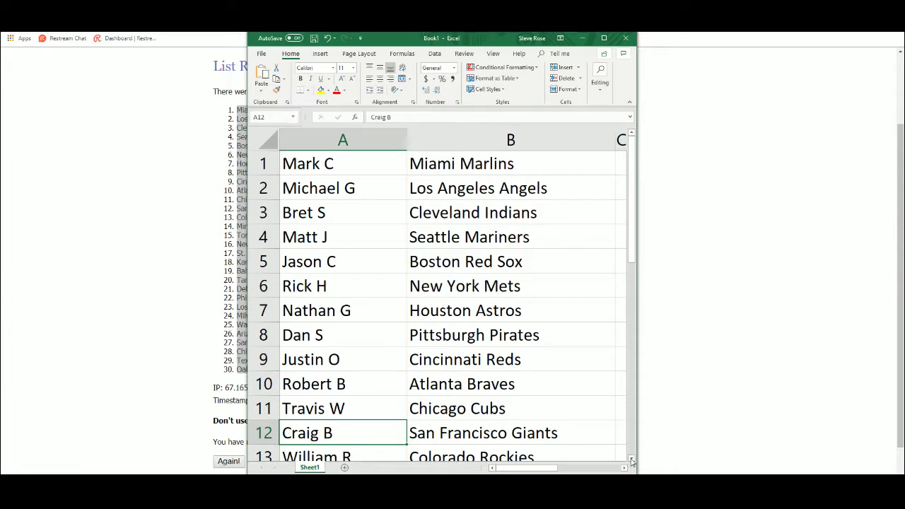
Step: Read the name and team pairings row by row, from row 13 to row 23, selecting each name in column A
{"action": "left_click_drag", "start_coordinate": [632, 459], "coordinate": [631, 461]}
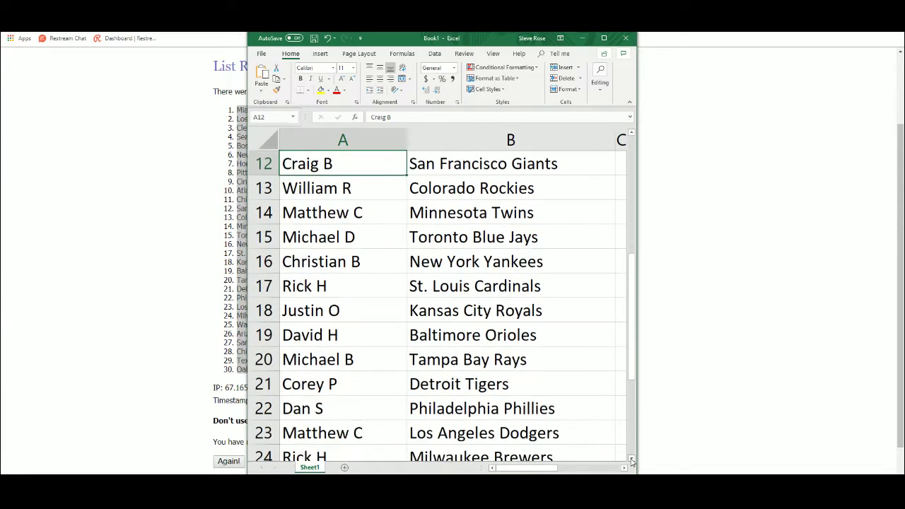
{"action": "left_click", "coordinate": [365, 189]}
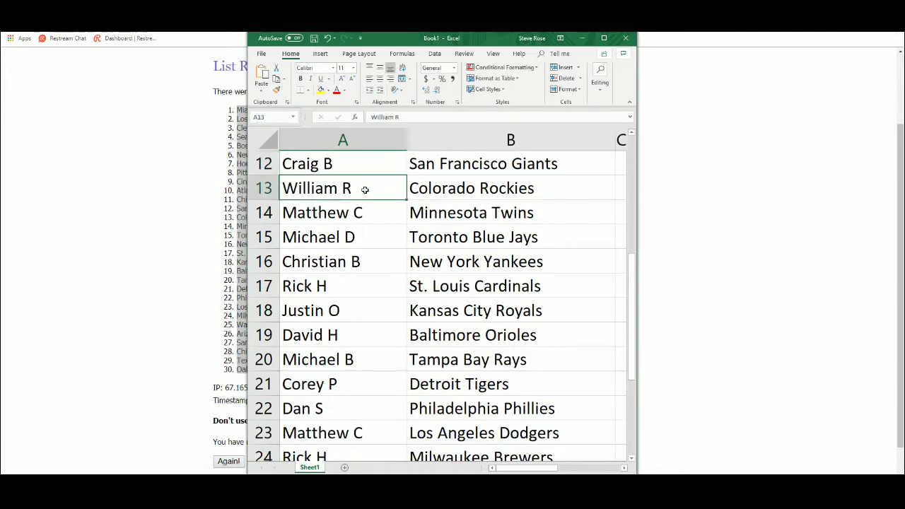
{"action": "left_click", "coordinate": [368, 214]}
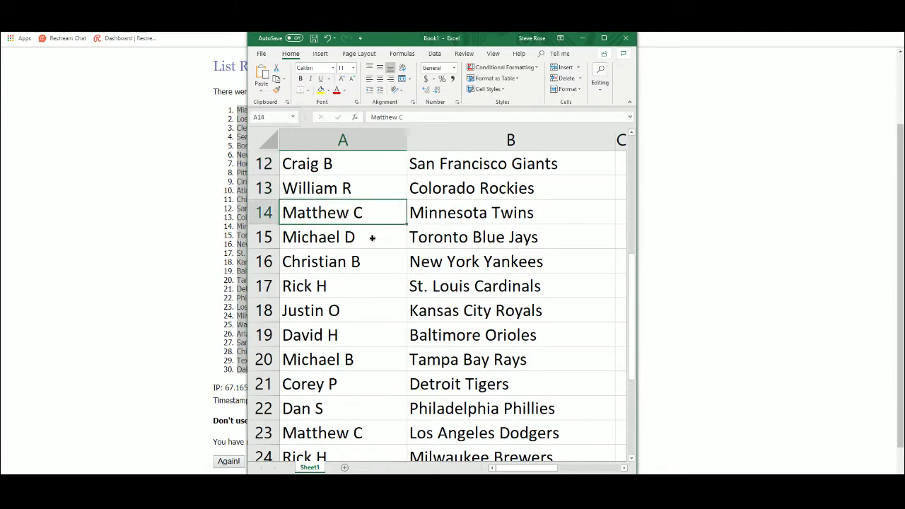
{"action": "left_click", "coordinate": [372, 238]}
{"action": "left_click", "coordinate": [371, 262]}
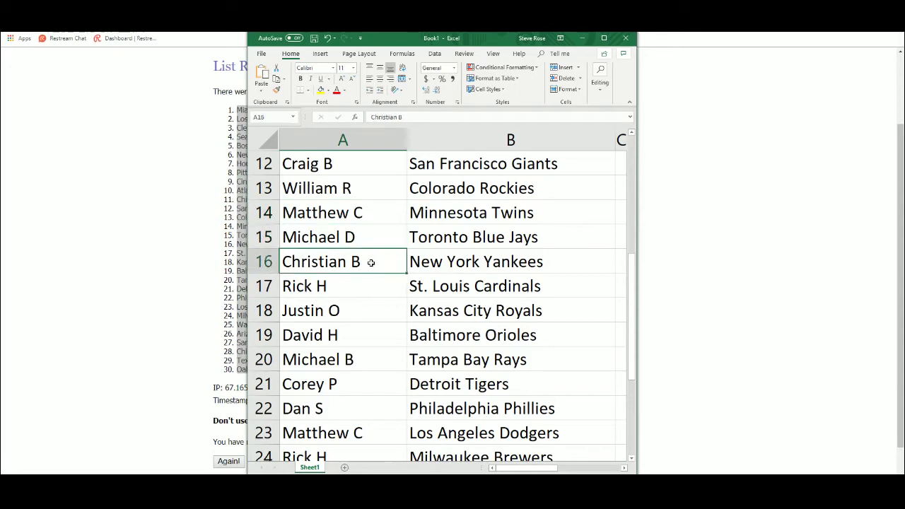
{"action": "left_click", "coordinate": [369, 287]}
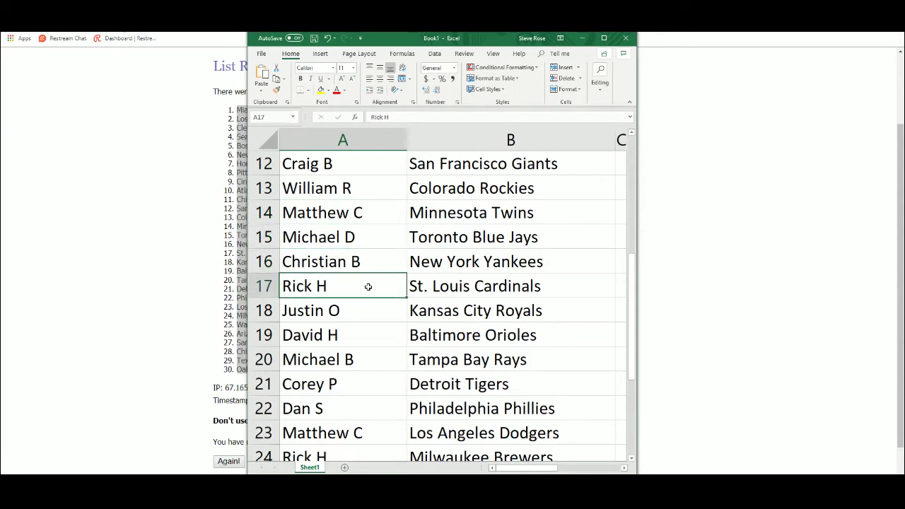
{"action": "left_click", "coordinate": [366, 309]}
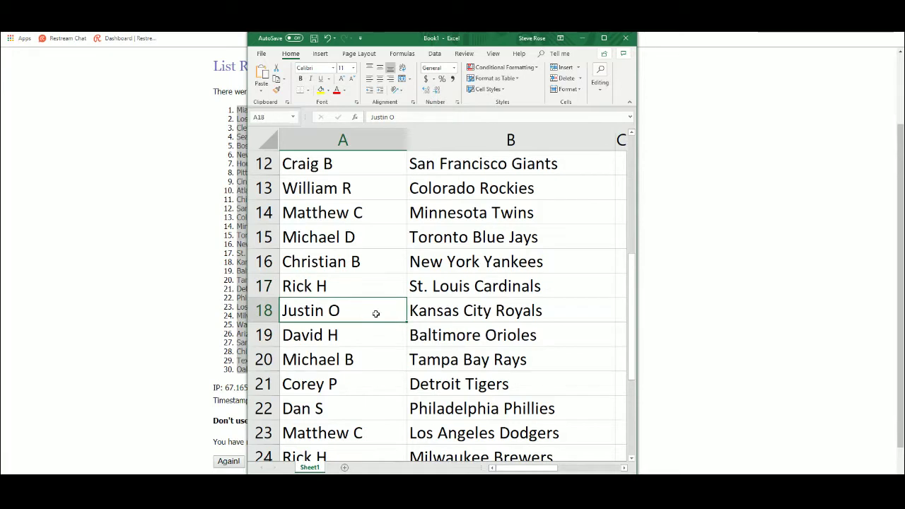
{"action": "left_click", "coordinate": [362, 337]}
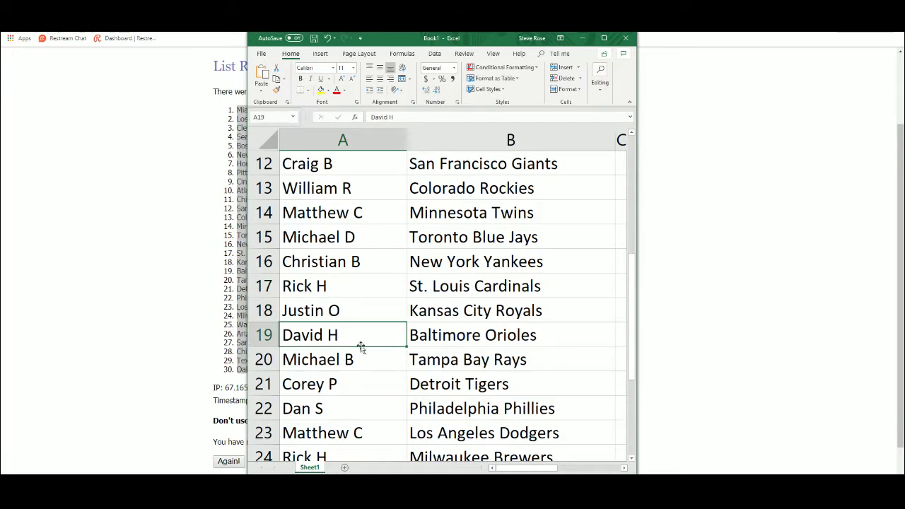
{"action": "left_click", "coordinate": [364, 359]}
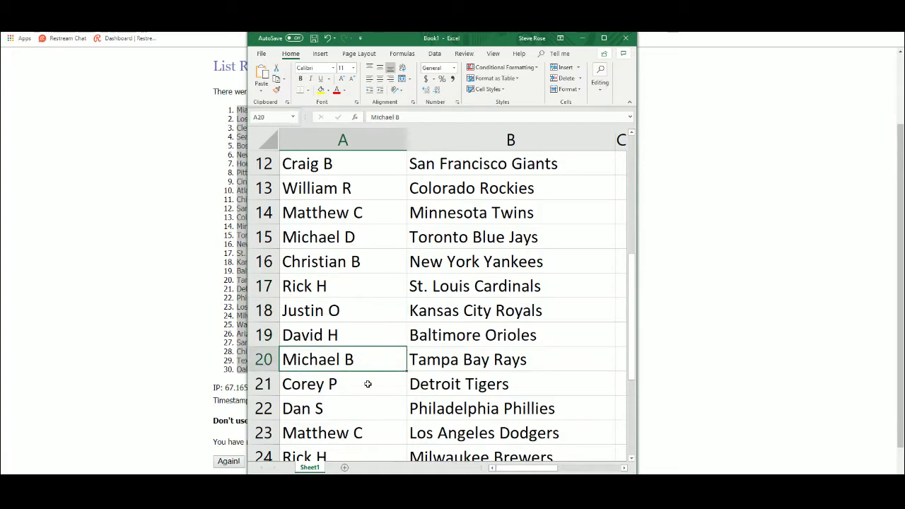
{"action": "left_click", "coordinate": [368, 384]}
{"action": "left_click", "coordinate": [375, 407]}
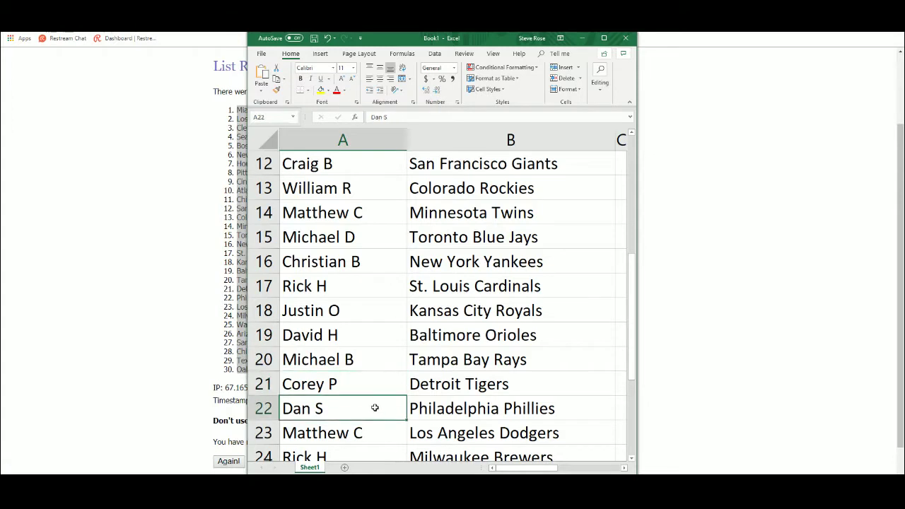
{"action": "left_click", "coordinate": [373, 431]}
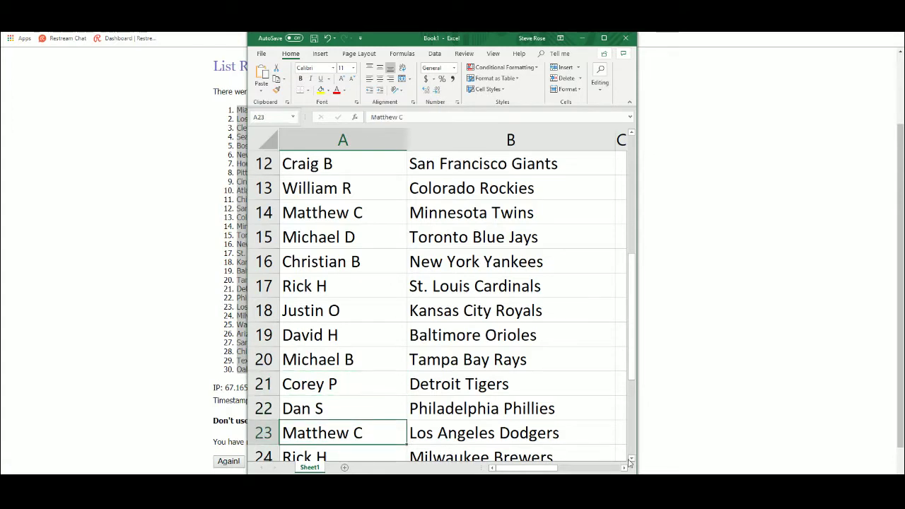
Step: Go through the remaining name and team pairings one by one, from row 24 to row 30
{"action": "scroll", "coordinate": [628, 461], "scroll_direction": "down", "scroll_amount": 2}
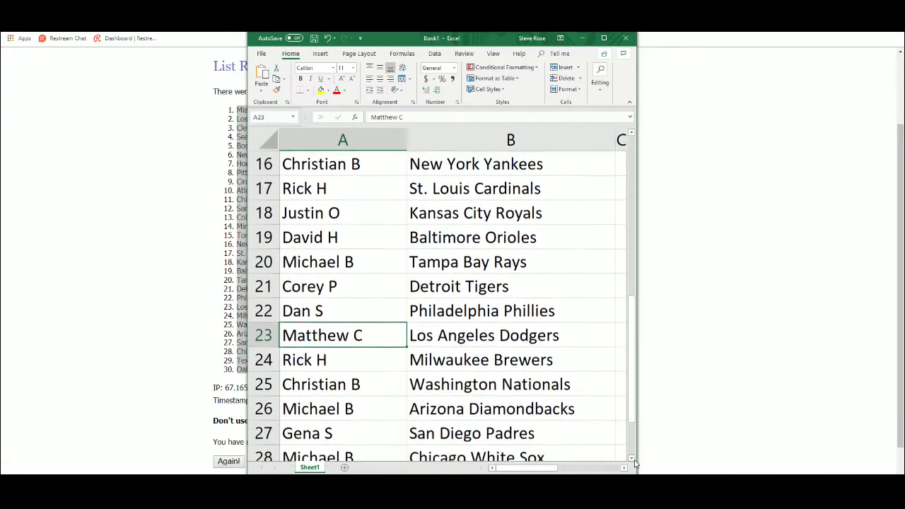
{"action": "scroll", "coordinate": [635, 464], "scroll_direction": "down", "scroll_amount": 2}
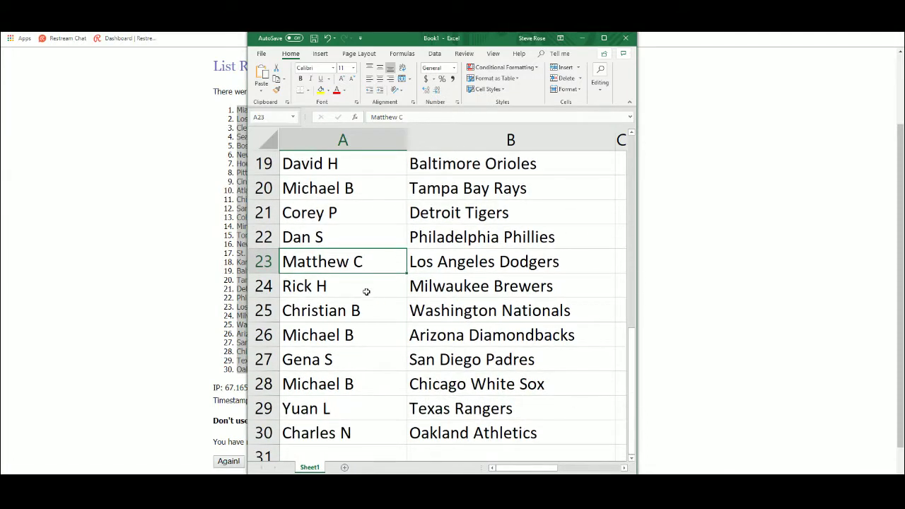
{"action": "left_click", "coordinate": [366, 290]}
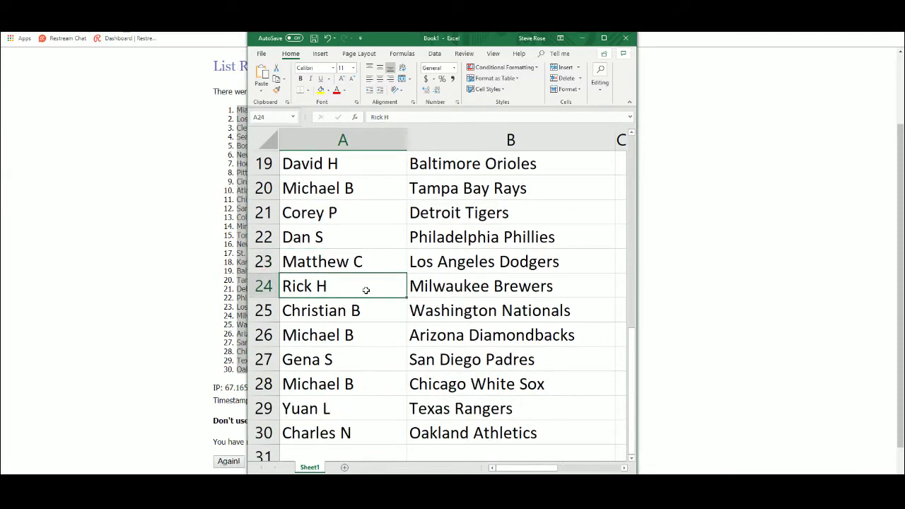
{"action": "left_click", "coordinate": [365, 310]}
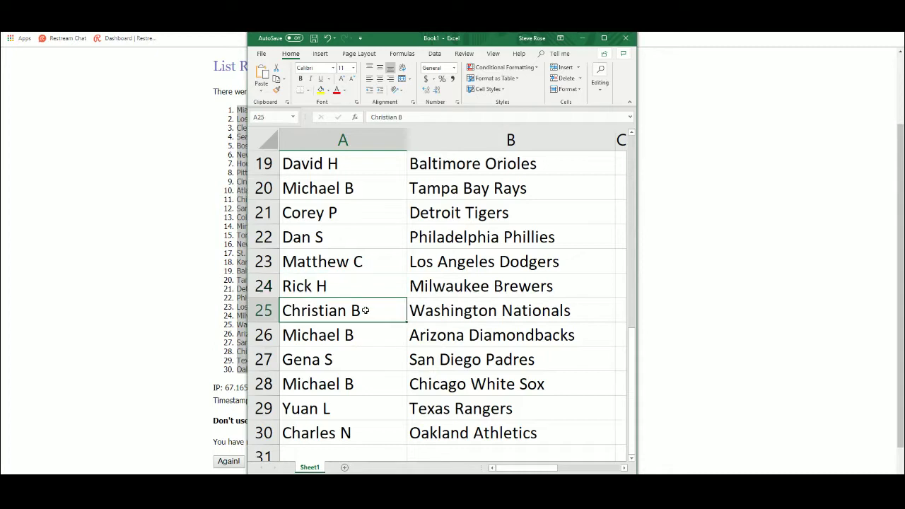
{"action": "left_click", "coordinate": [363, 339]}
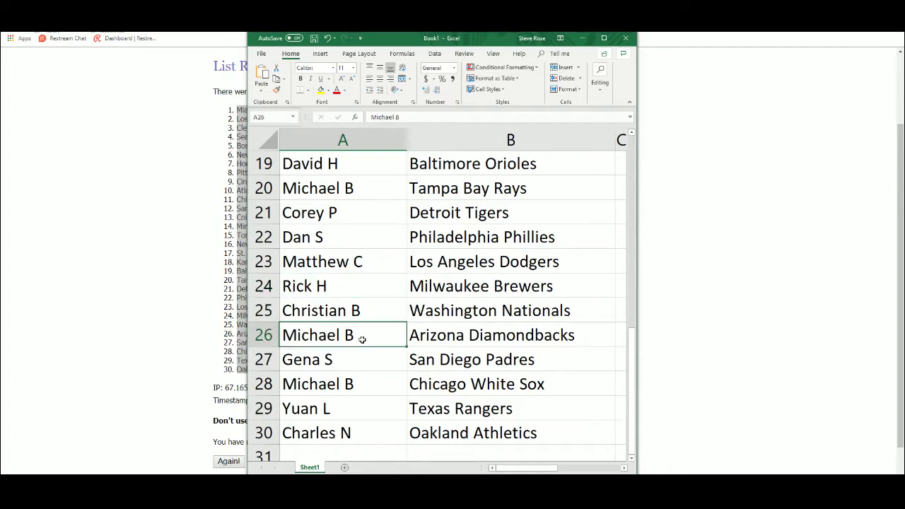
{"action": "left_click", "coordinate": [364, 362]}
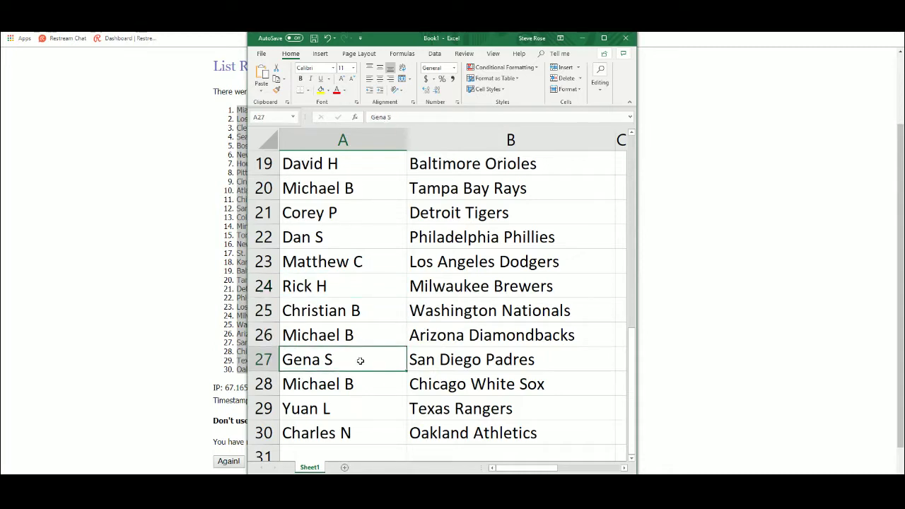
{"action": "left_click", "coordinate": [366, 386]}
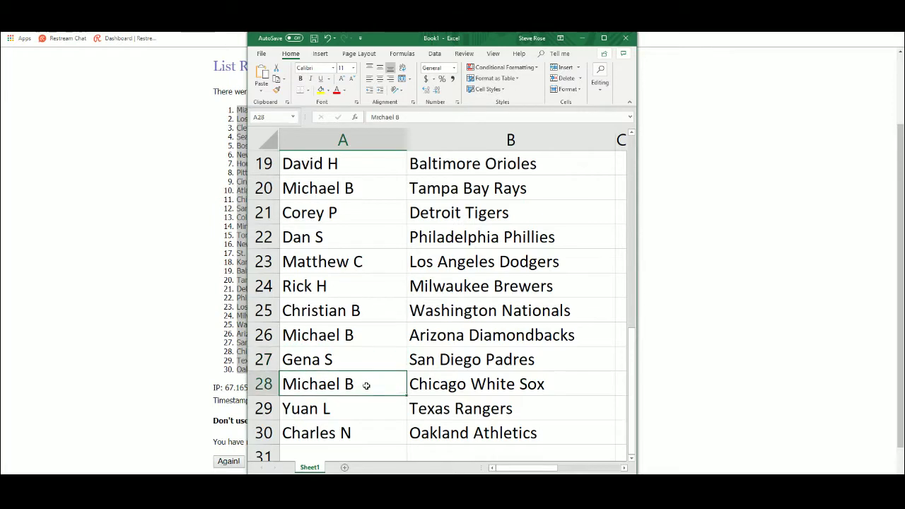
{"action": "left_click", "coordinate": [362, 406]}
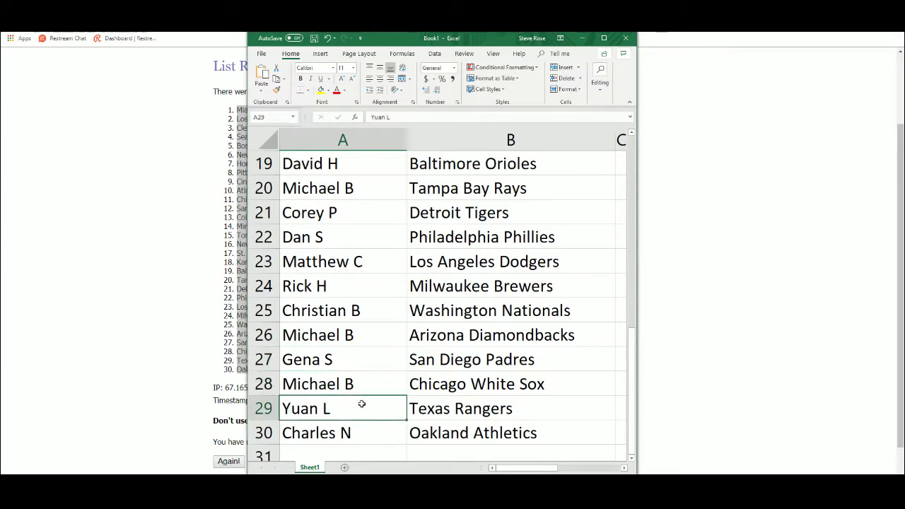
{"action": "left_click", "coordinate": [364, 429]}
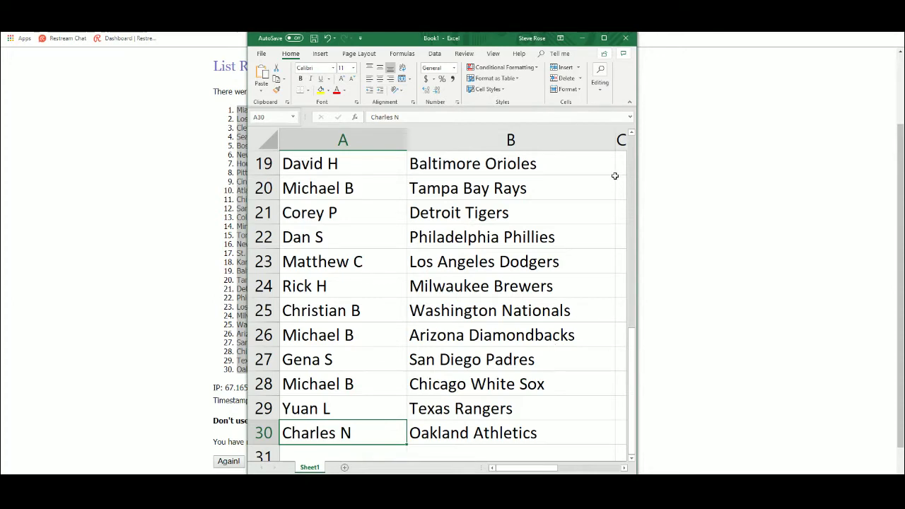
Step: Look back over the complete list of name and team pairings, from row 30 up to row 1
{"action": "left_click", "coordinate": [632, 133]}
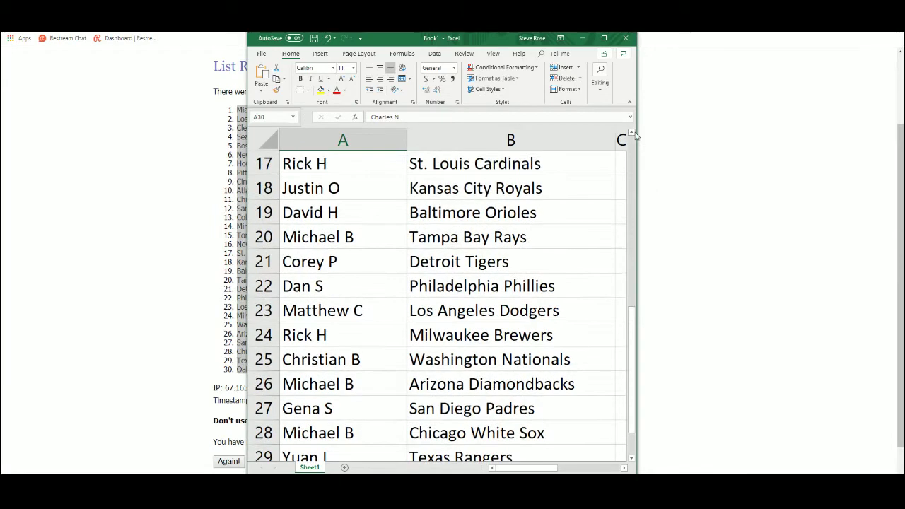
{"action": "left_click", "coordinate": [632, 132]}
{"action": "left_click", "coordinate": [633, 132]}
{"action": "left_click", "coordinate": [632, 132]}
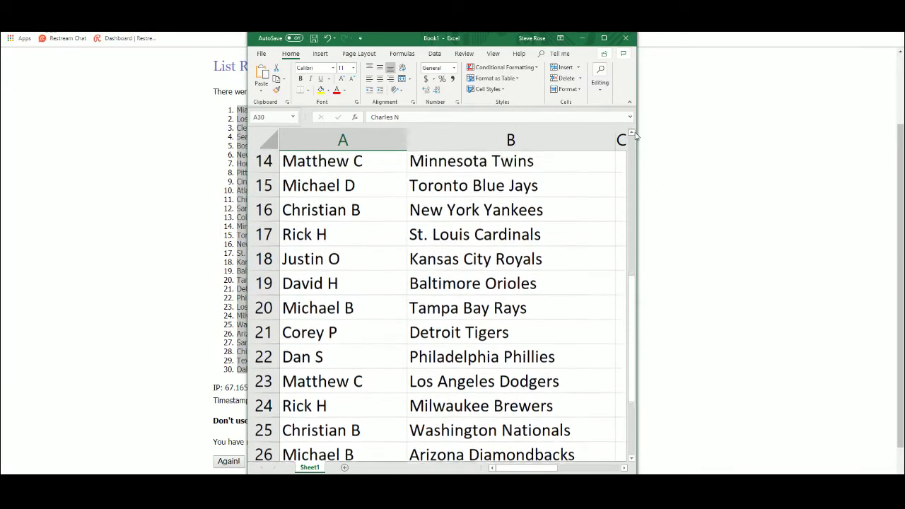
{"action": "left_click", "coordinate": [633, 132]}
{"action": "left_click", "coordinate": [633, 132]}
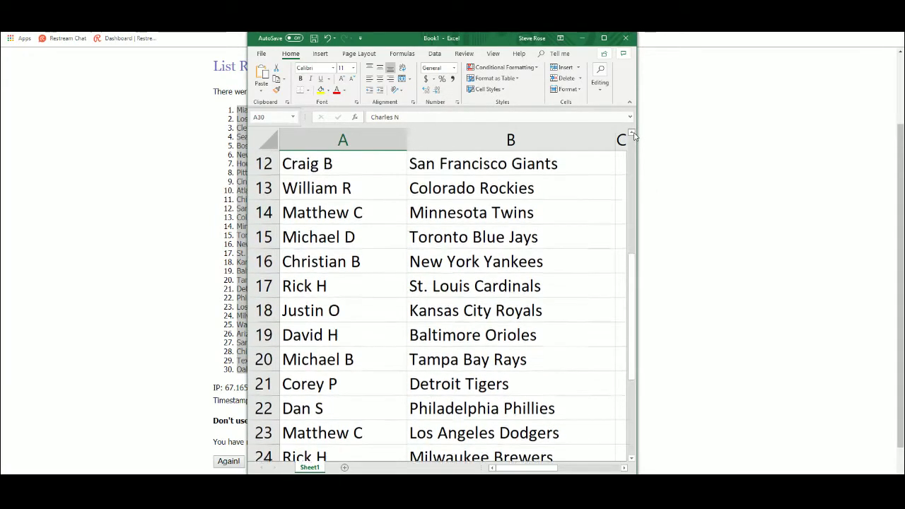
{"action": "left_click", "coordinate": [633, 132]}
{"action": "left_click", "coordinate": [632, 132]}
{"action": "left_click", "coordinate": [632, 132]}
{"action": "left_click", "coordinate": [632, 132]}
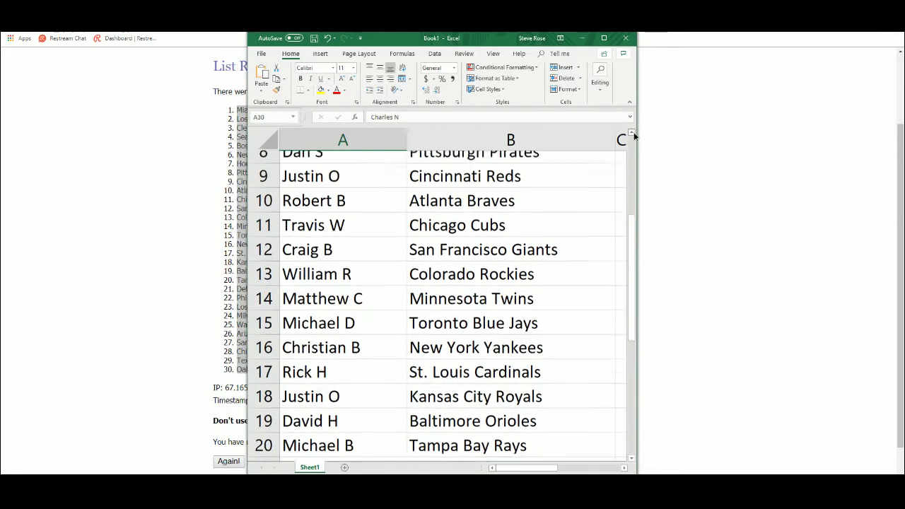
{"action": "left_click", "coordinate": [632, 132]}
{"action": "left_click", "coordinate": [632, 133]}
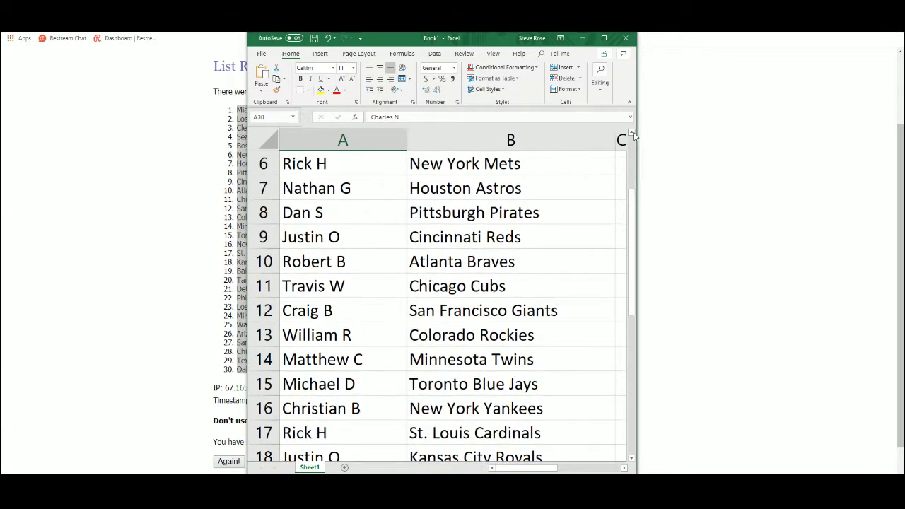
{"action": "left_click", "coordinate": [632, 132]}
{"action": "left_click", "coordinate": [632, 133]}
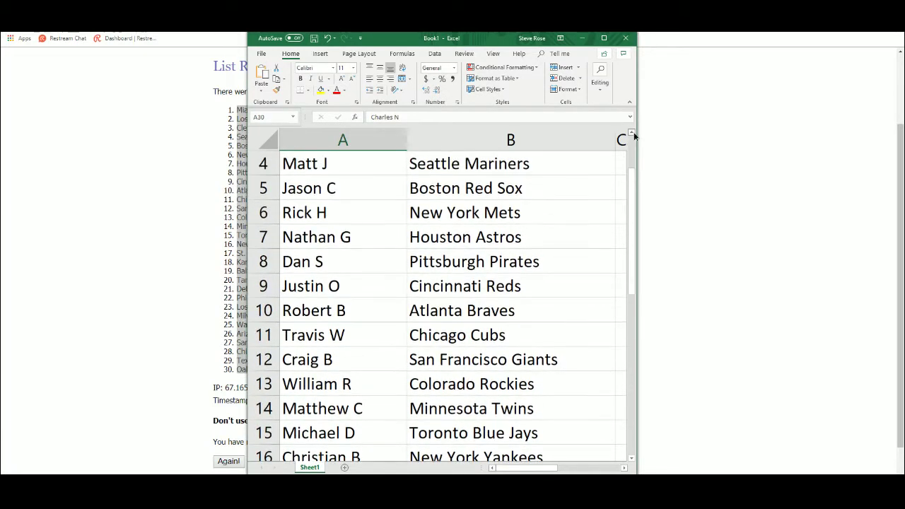
{"action": "left_click", "coordinate": [633, 133]}
{"action": "left_click", "coordinate": [633, 133]}
{"action": "left_click", "coordinate": [632, 133]}
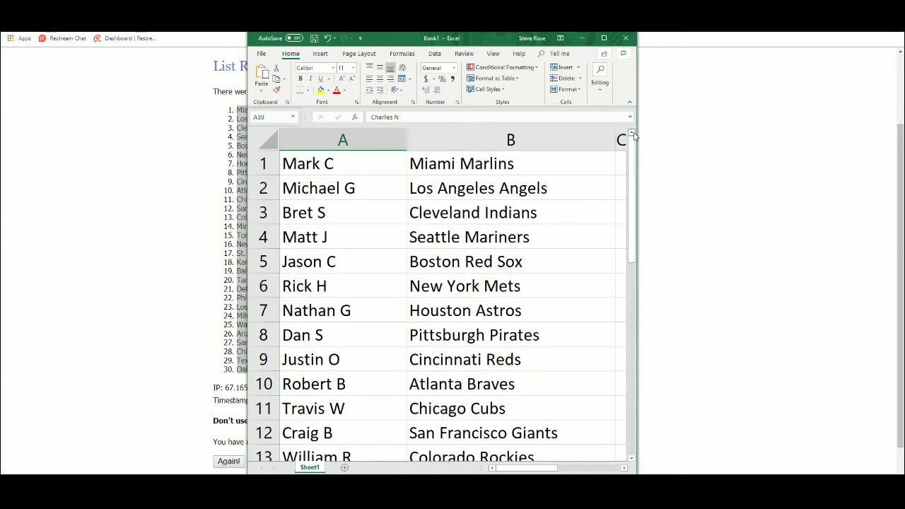